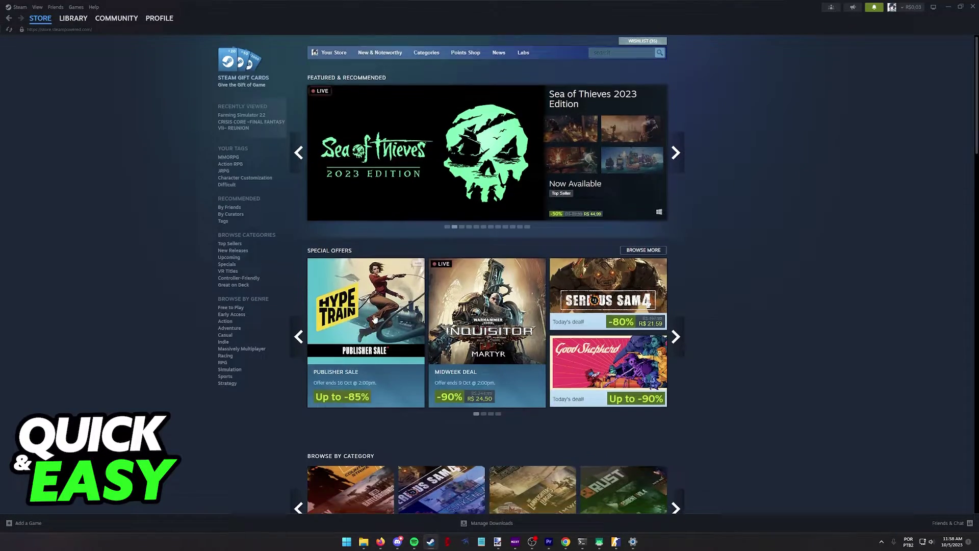
scroll(421, 352, down, 8)
scroll(743, 406, up, 5)
scroll(750, 413, up, 3)
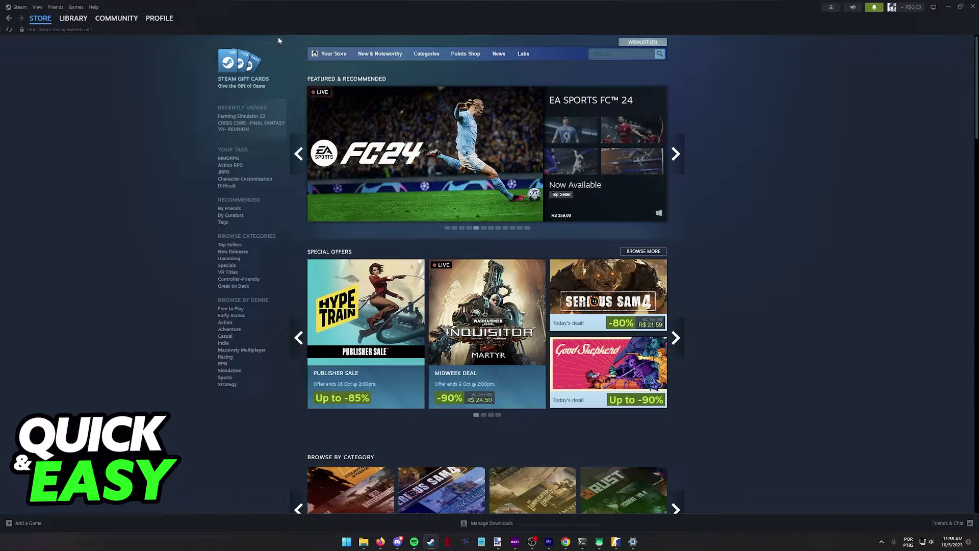
Step: Search the store for 'black ops 3' and open the Call of Duty: Black Ops III entry
click(605, 54)
text(black ops 3)
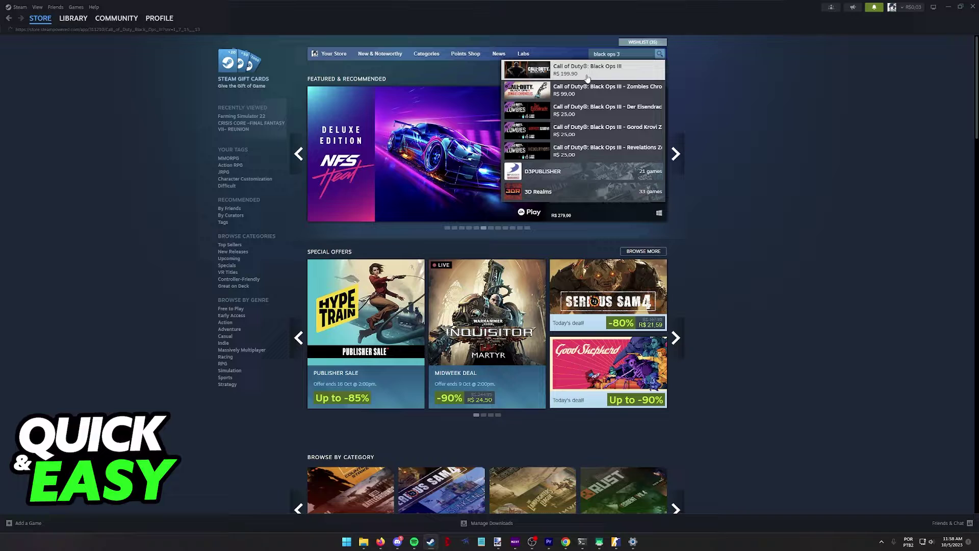
click(586, 78)
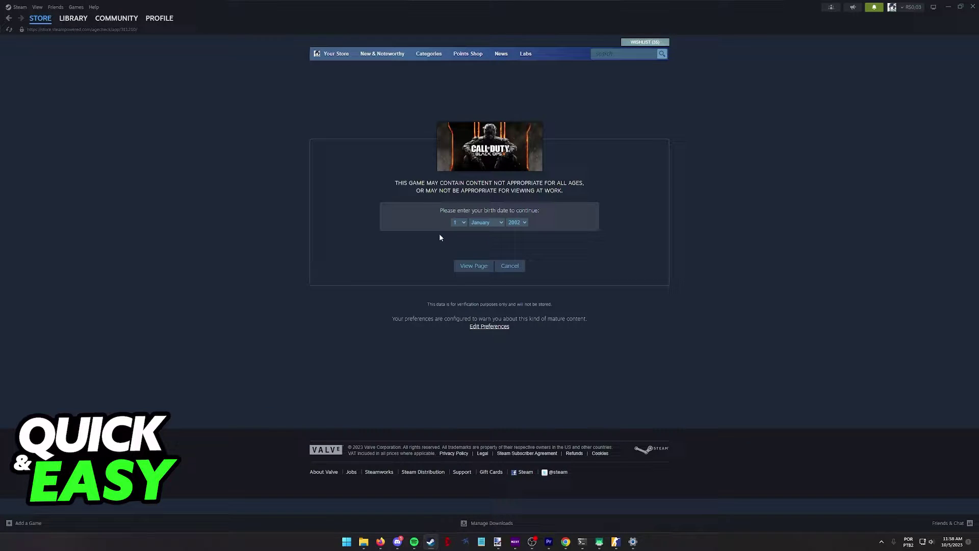
Step: Pass the age gate, then expand the add-on content list and the Zombies Chronicles description
click(474, 266)
scroll(457, 337, down, 2)
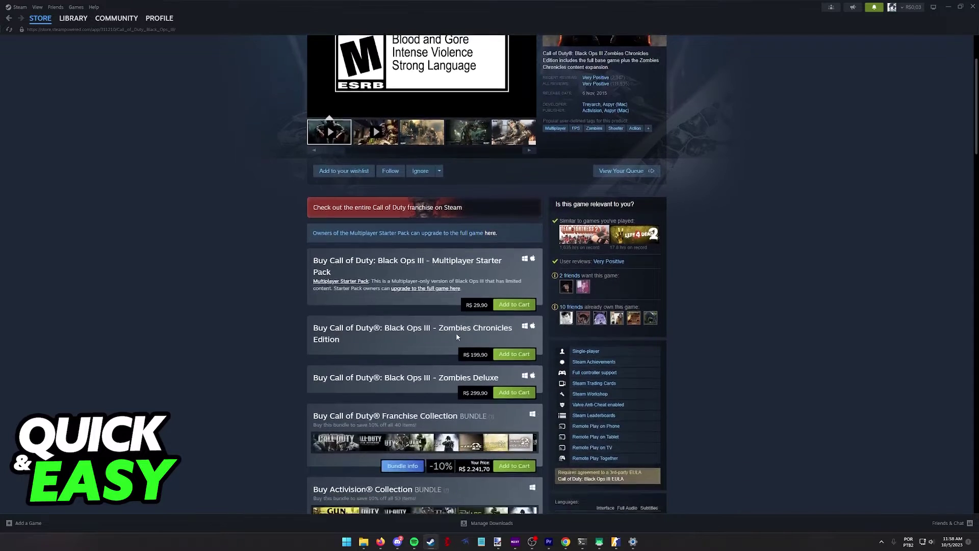
scroll(457, 337, up, 2)
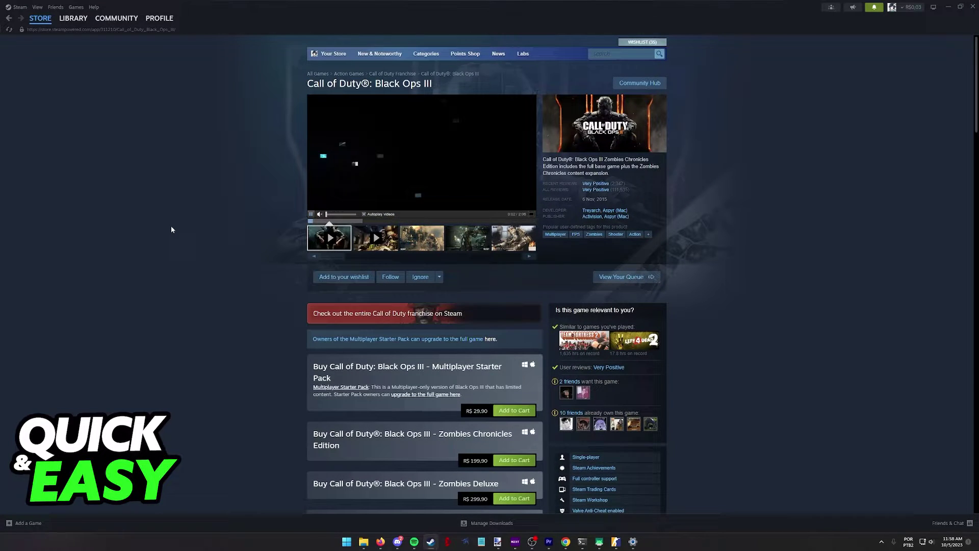
scroll(425, 260, down, 4)
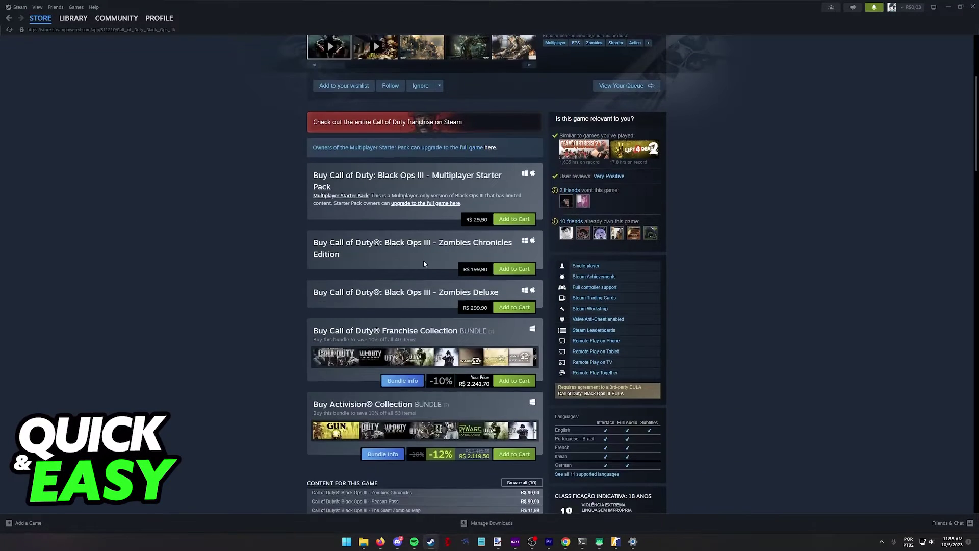
scroll(448, 323, down, 2)
scroll(429, 291, up, 2)
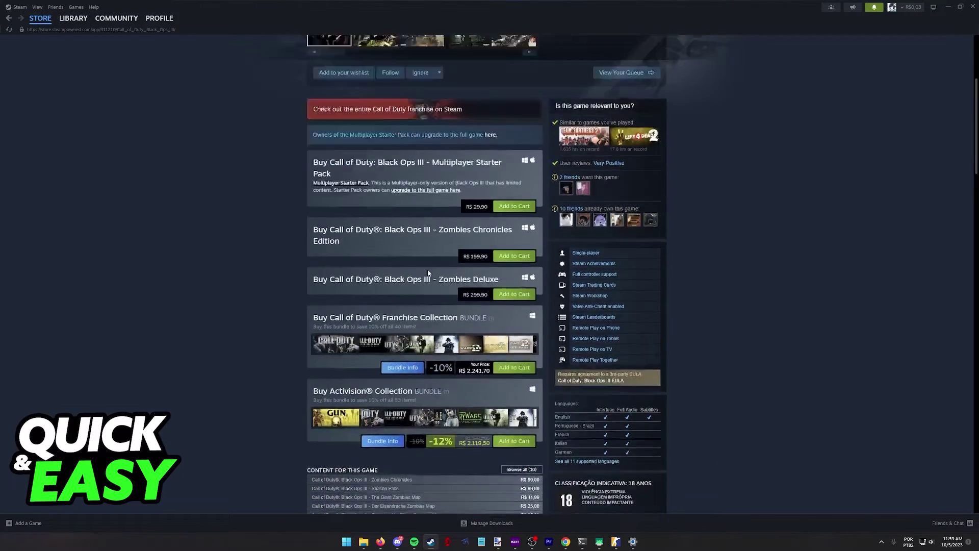
scroll(398, 245, up, 2)
scroll(348, 174, down, 4)
click(504, 422)
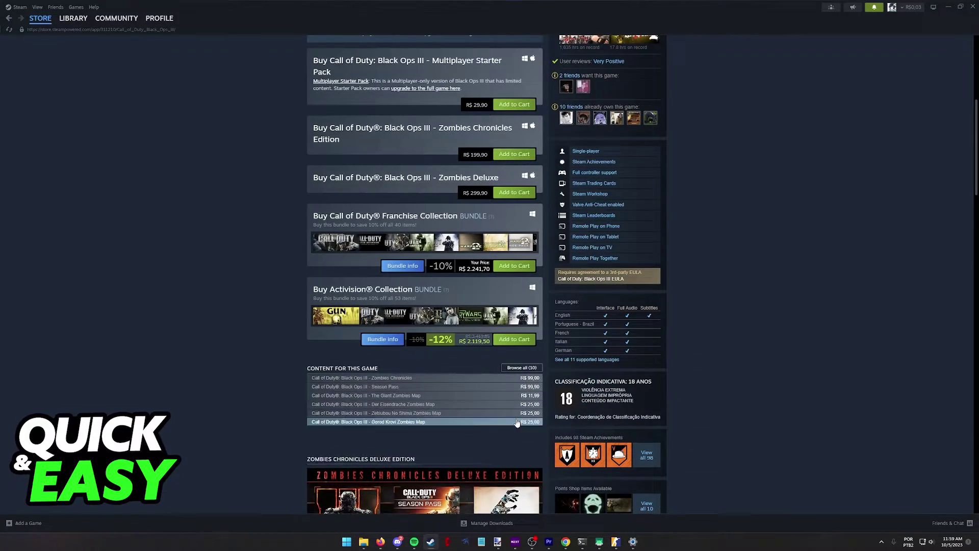
scroll(428, 382, down, 2)
scroll(418, 234, down, 3)
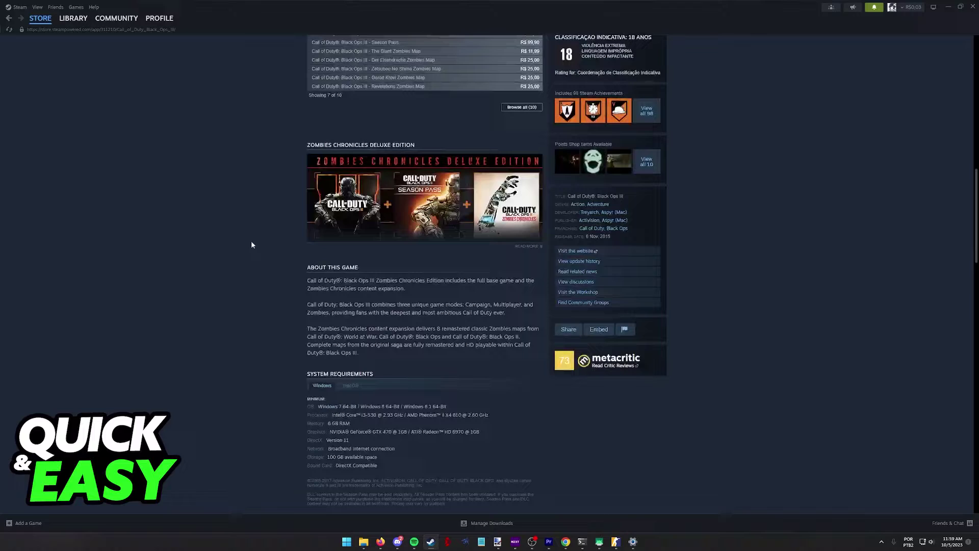
click(526, 246)
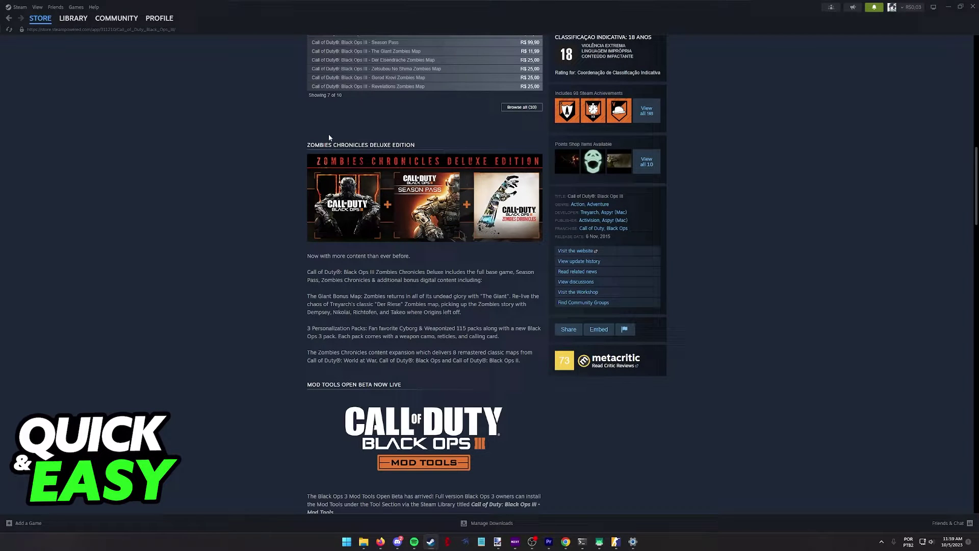
scroll(413, 215, down, 2)
scroll(393, 274, down, 3)
scroll(393, 268, up, 5)
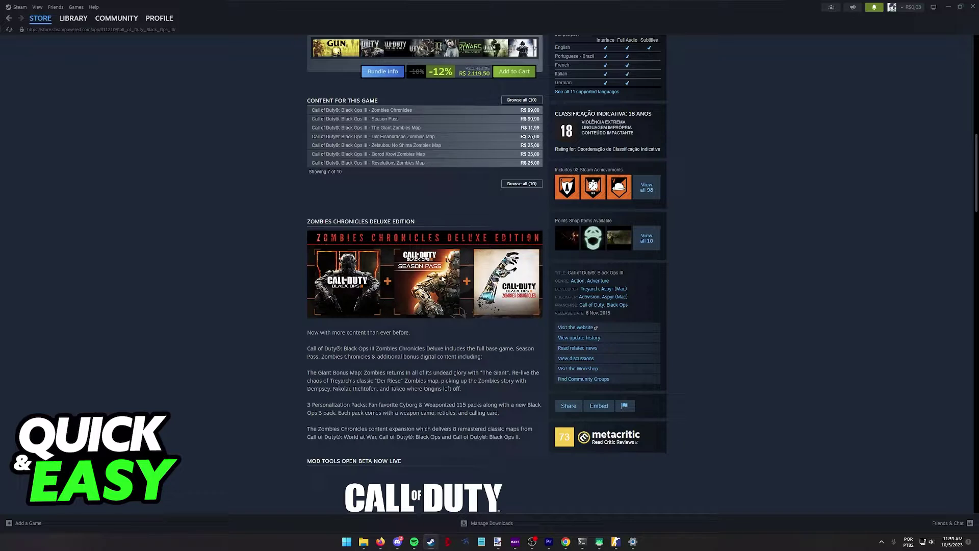
scroll(459, 281, down, 3)
scroll(416, 272, down, 2)
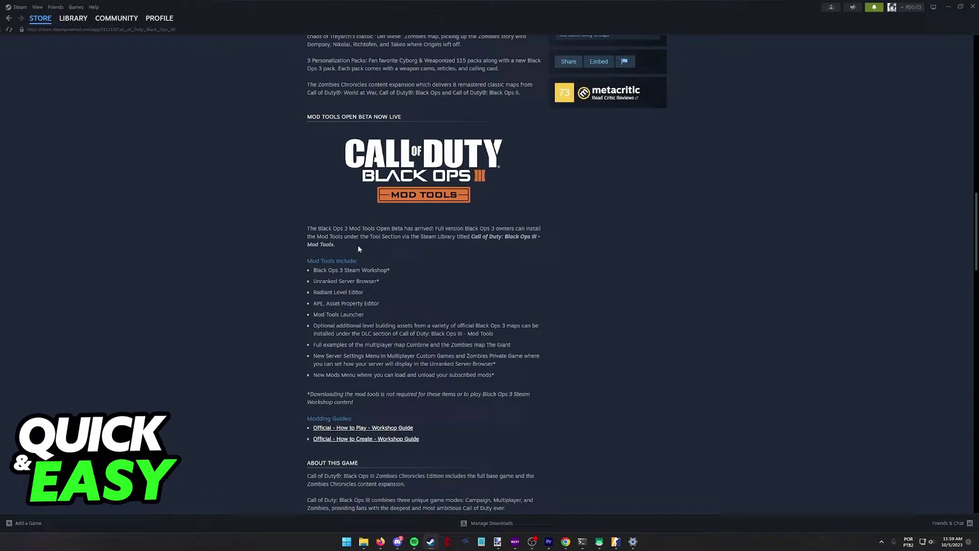
scroll(360, 253, down, 2)
scroll(400, 290, down, 3)
scroll(389, 253, down, 1)
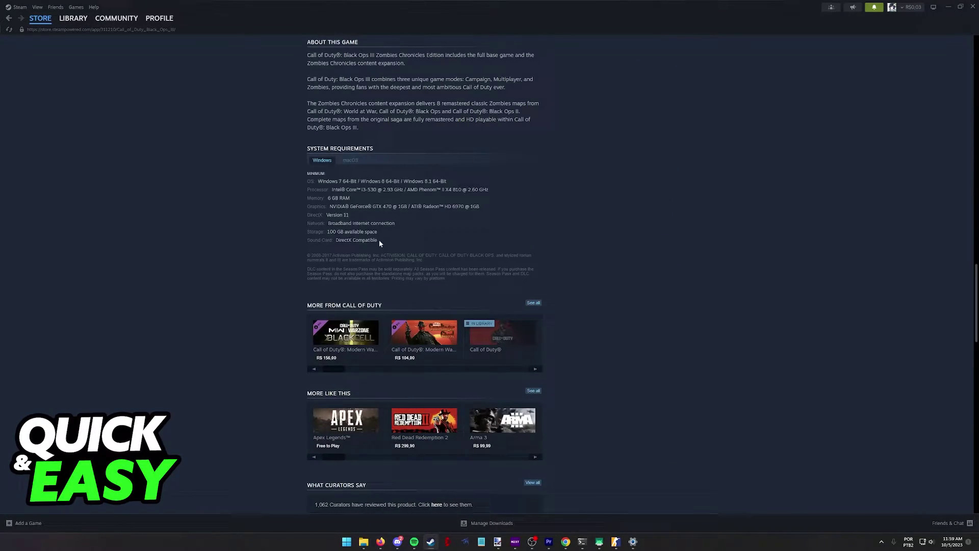
drag(379, 239, 290, 180)
click(290, 180)
scroll(346, 195, up, 1)
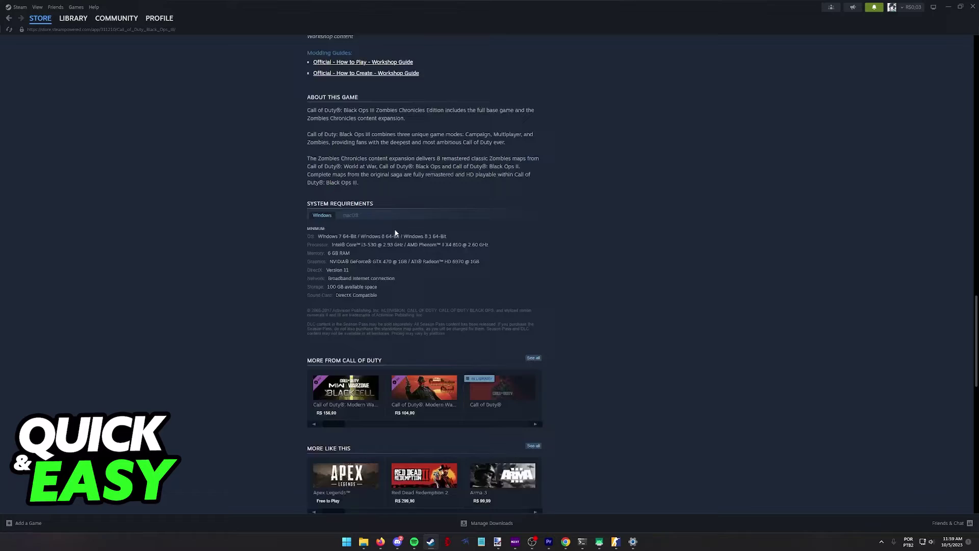
scroll(425, 304, up, 1)
scroll(452, 329, up, 2)
scroll(462, 334, up, 5)
scroll(463, 333, up, 8)
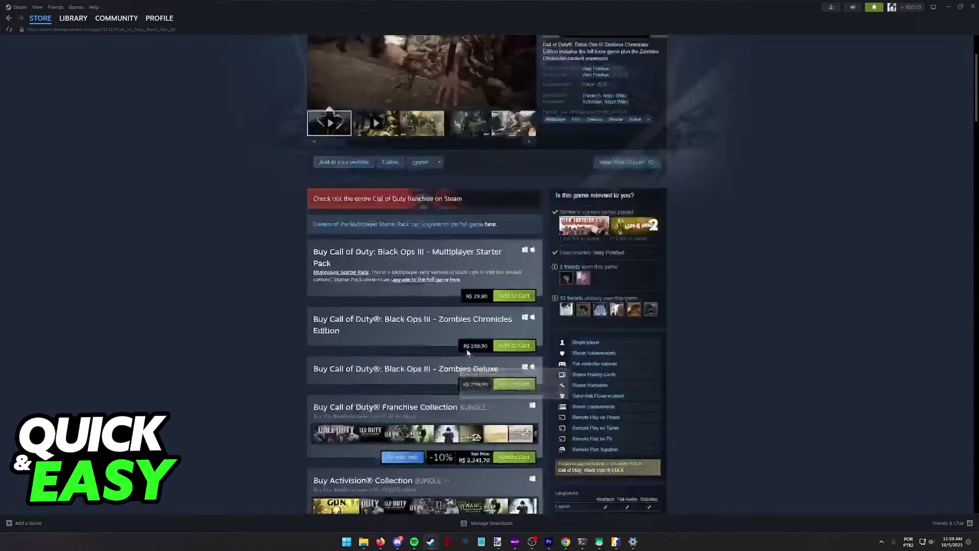
scroll(344, 331, up, 2)
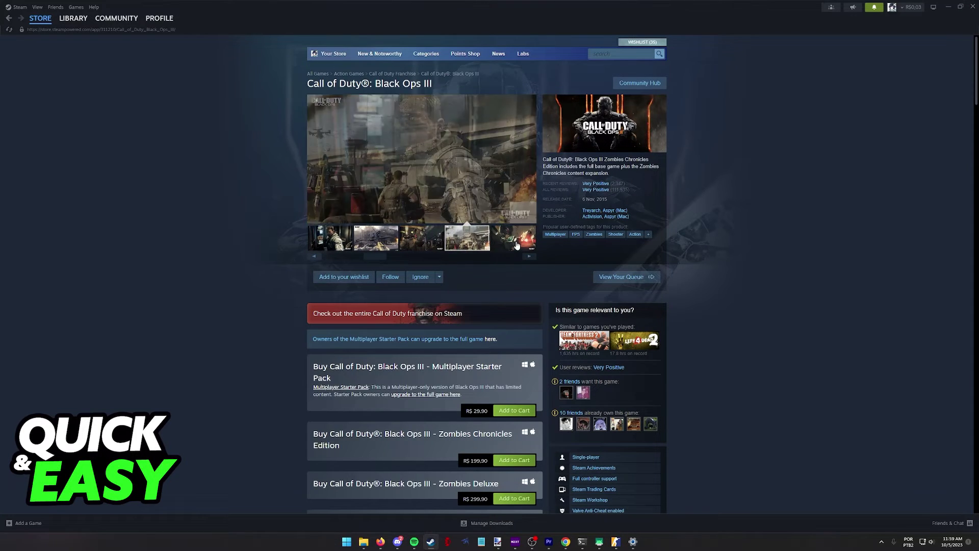
scroll(521, 274, down, 3)
scroll(521, 274, down, 2)
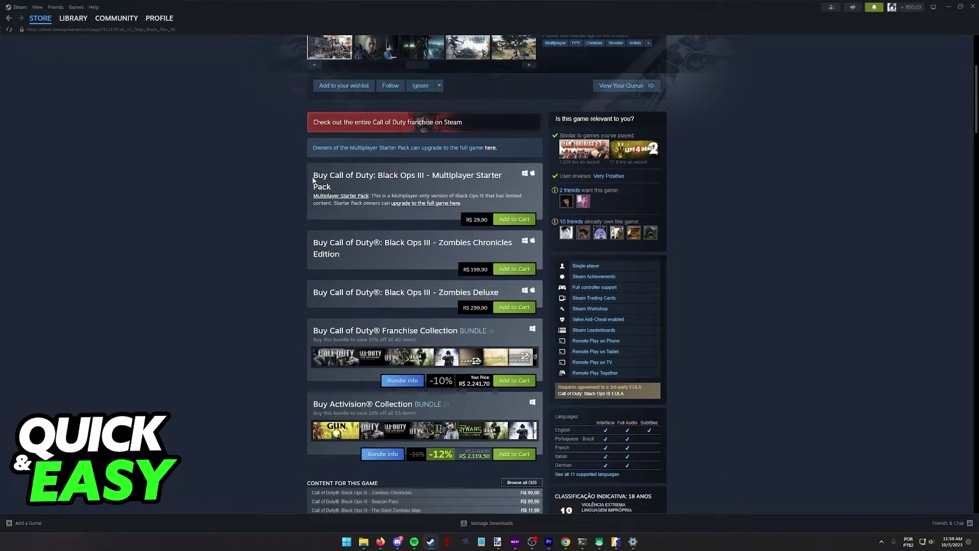
drag(314, 175, 385, 178)
Step: Add Black Ops III Zombies Chronicles Edition to the cart for R$ 199,90
click(385, 178)
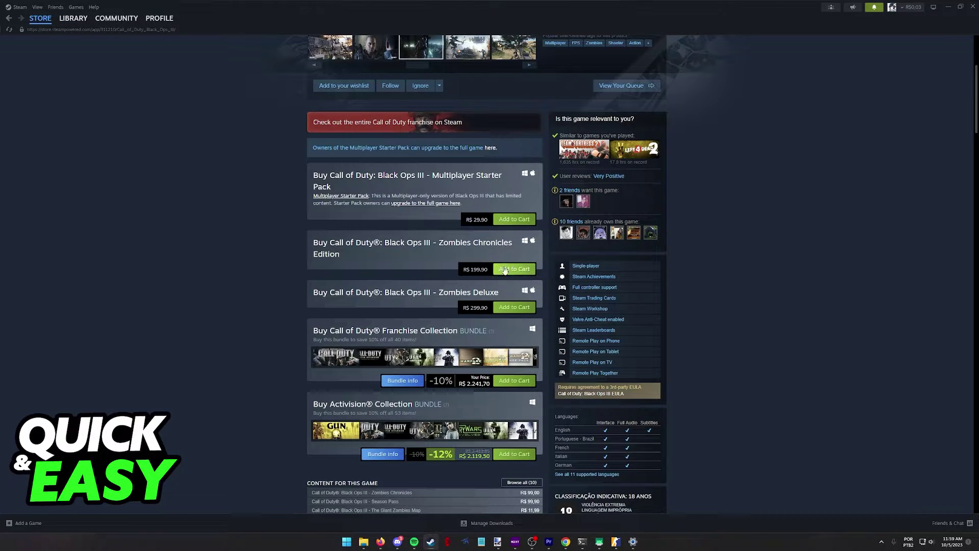
click(505, 269)
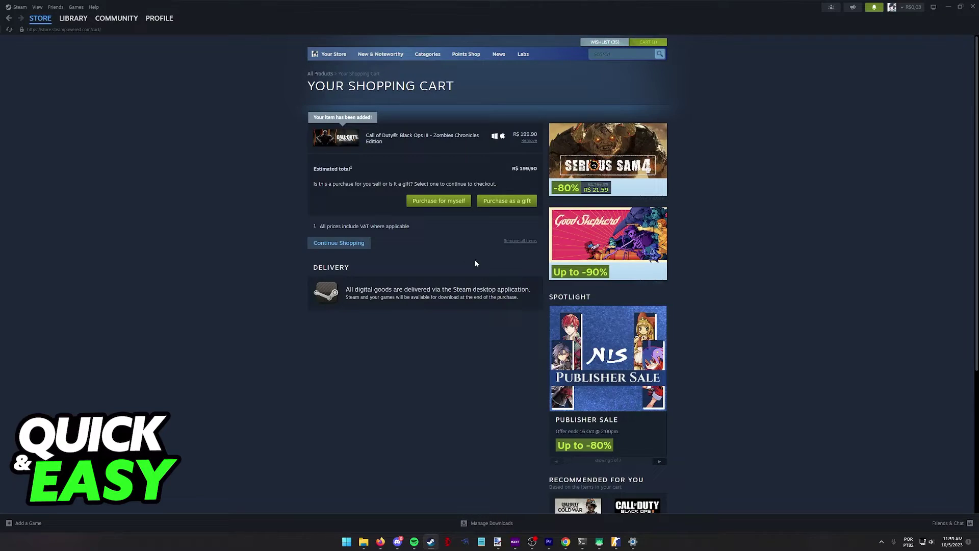
Step: Check out the cart as a purchase for myself and submit the Family View PIN
click(443, 202)
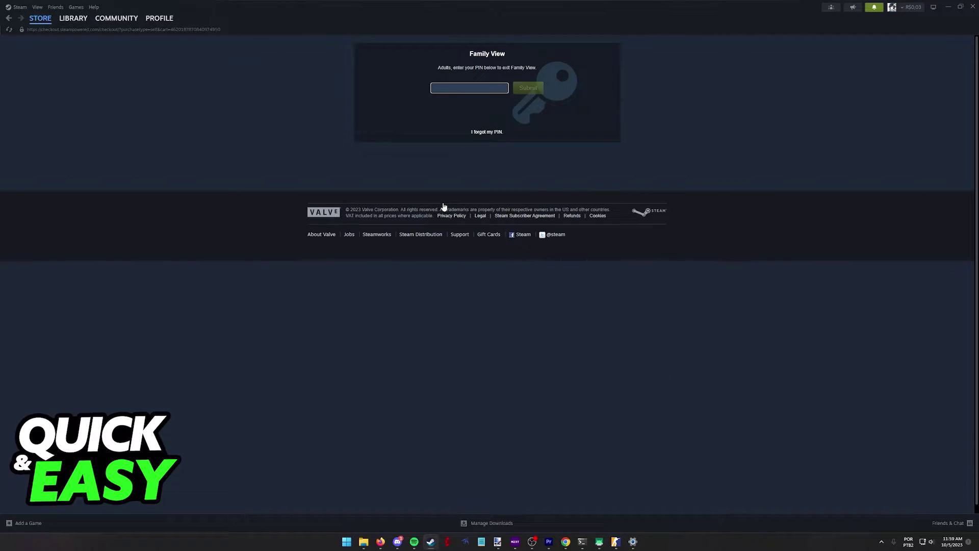
text(1)
click(529, 92)
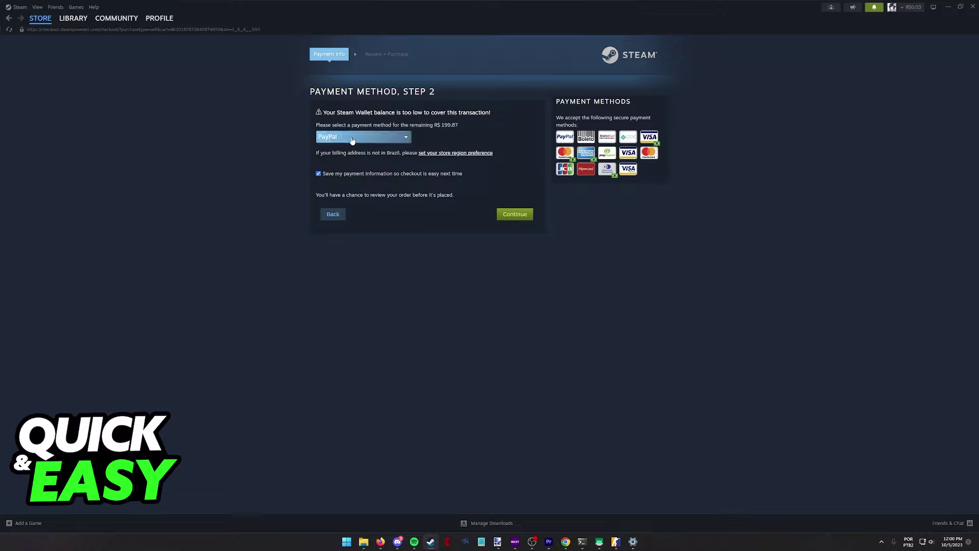
Step: Keep PayPal selected in the payment method list and return to the cart
click(352, 138)
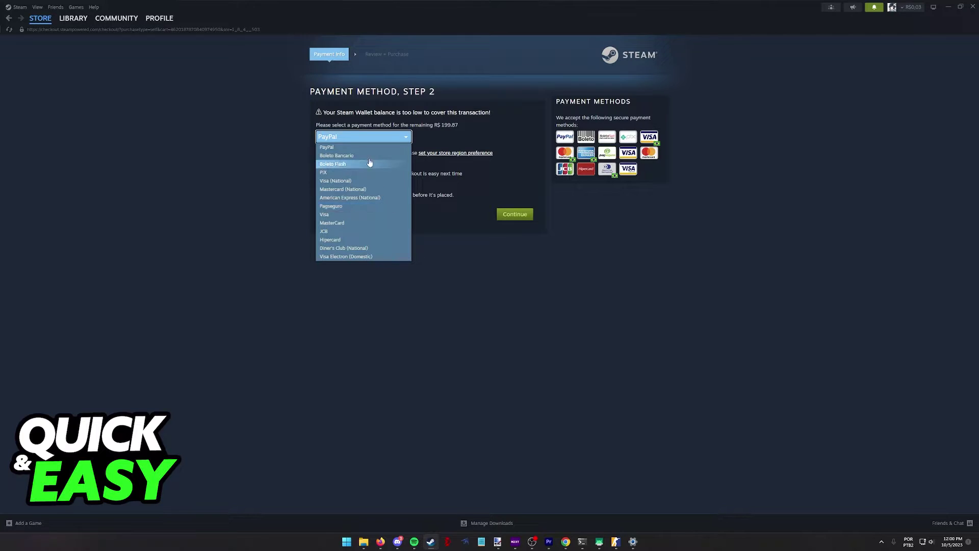
click(337, 147)
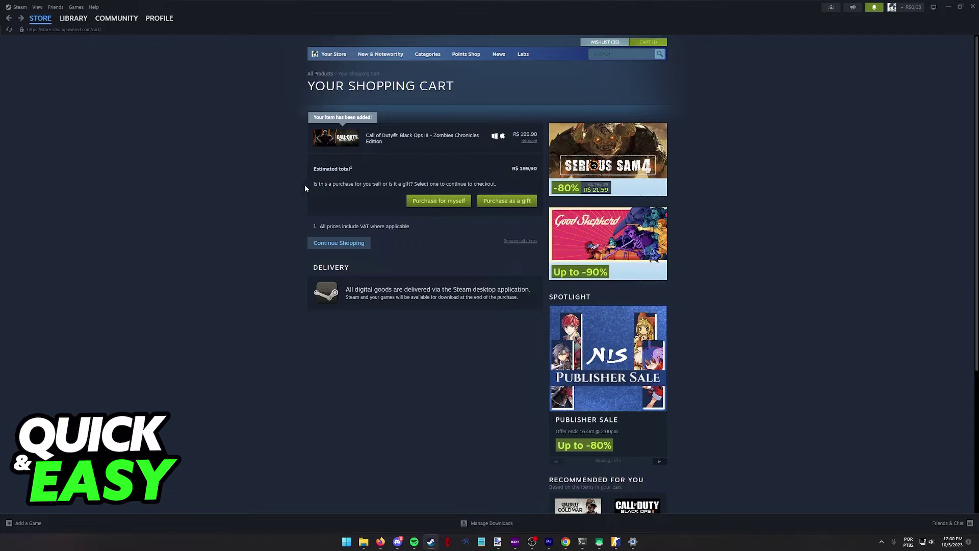
Step: Go back to the Black Ops III store page with Alt+Left
key(alt+Left)
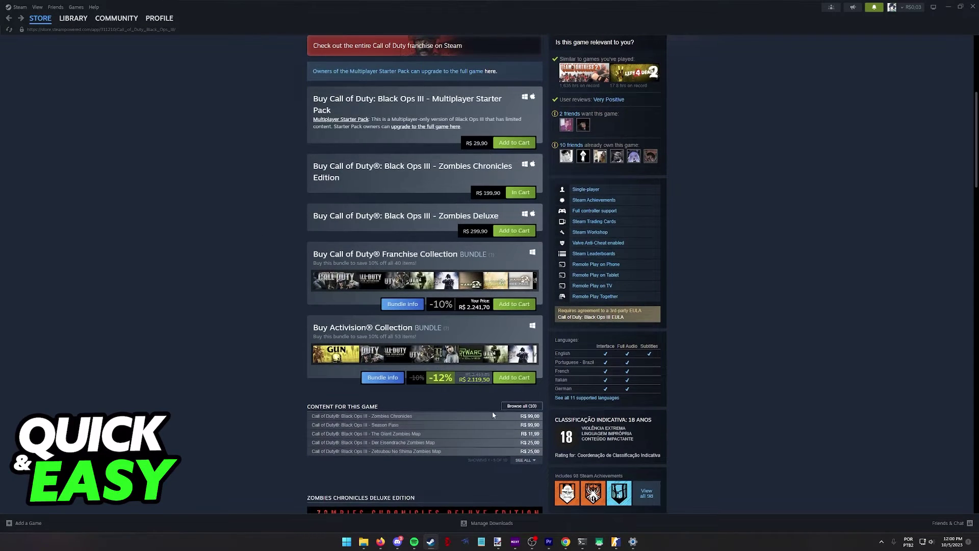
scroll(445, 417, up, 3)
scroll(444, 417, up, 1)
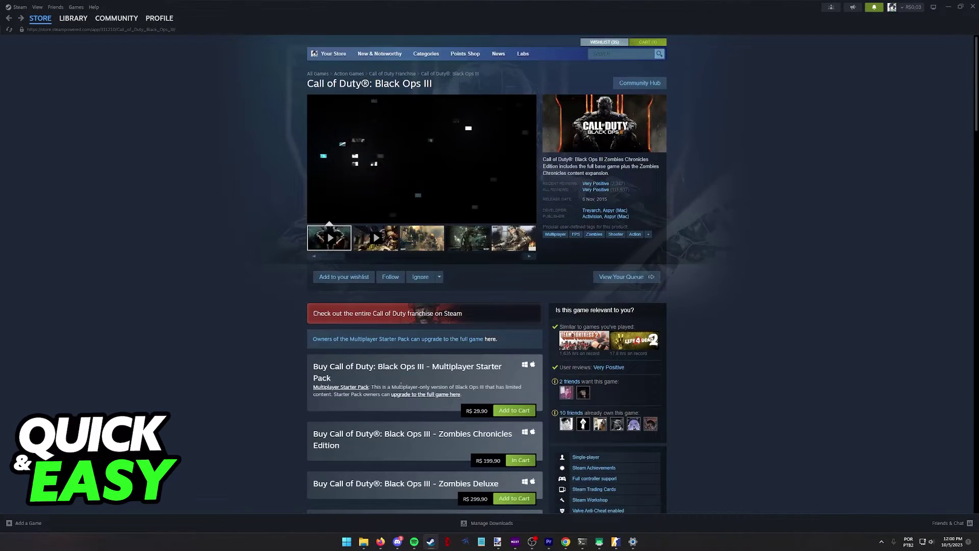
scroll(413, 399, down, 2)
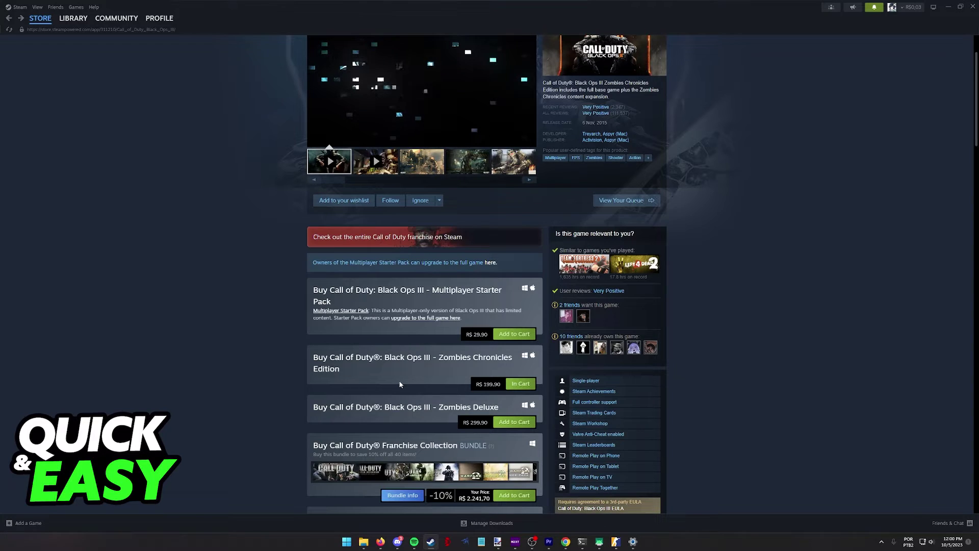
scroll(296, 363, up, 1)
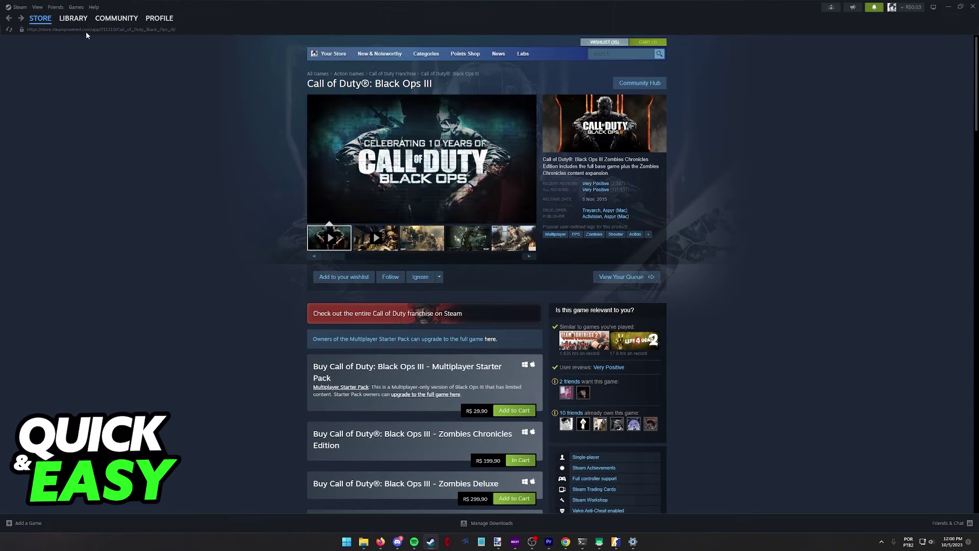
Step: Filter the Library by 'call of duty' and open the Call of Duty game page
click(74, 18)
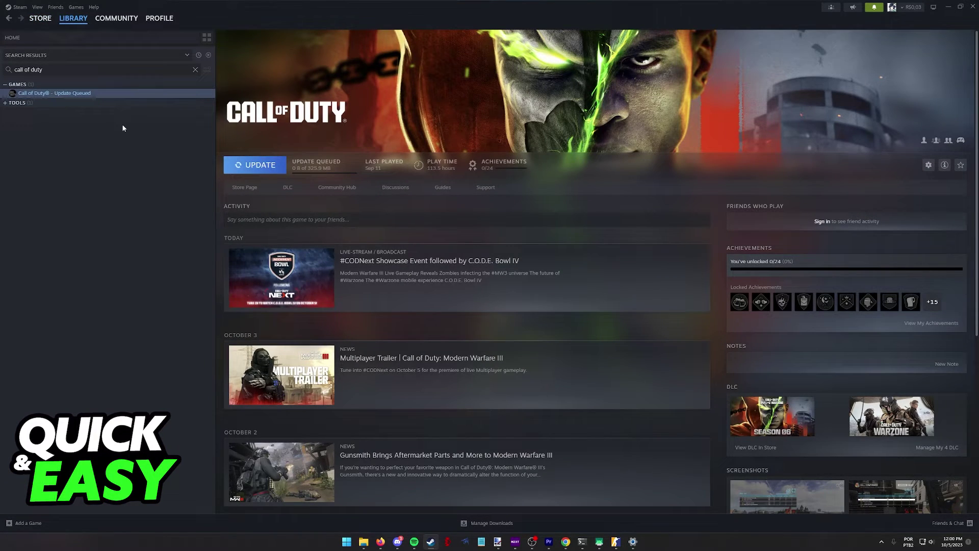